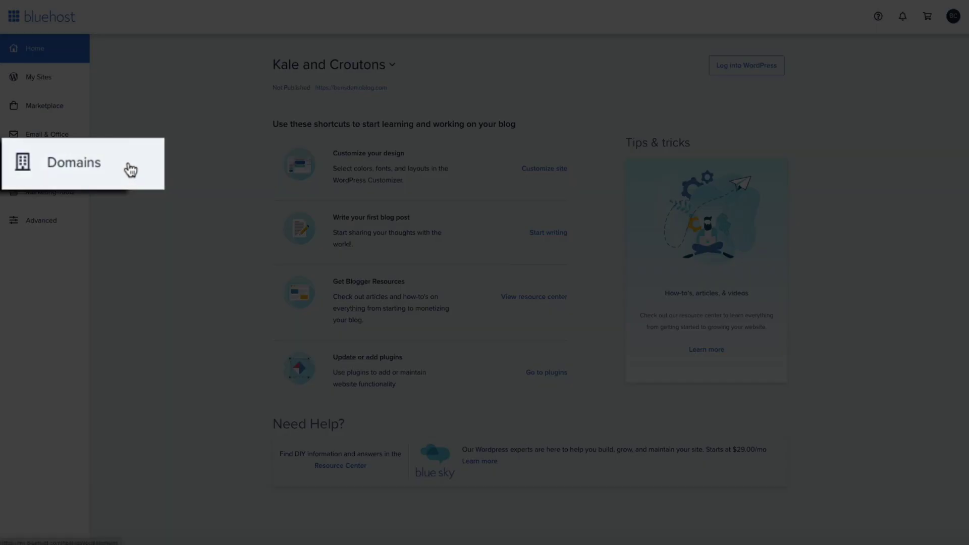
Step: Open the Subdomains list under Domains and review the five existing bensdemoblog.com subdomains
{"action": "left_click", "coordinate": [67, 166]}
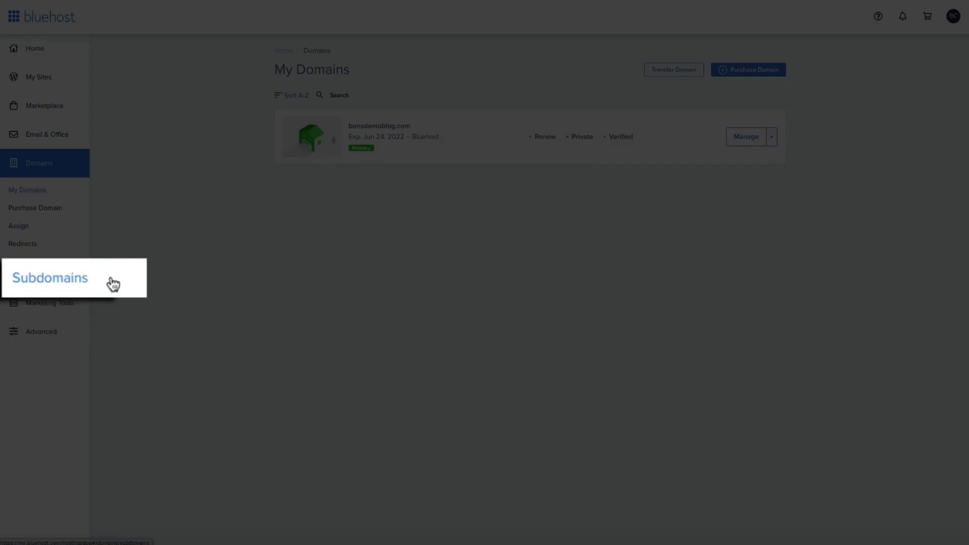
{"action": "left_click", "coordinate": [59, 280]}
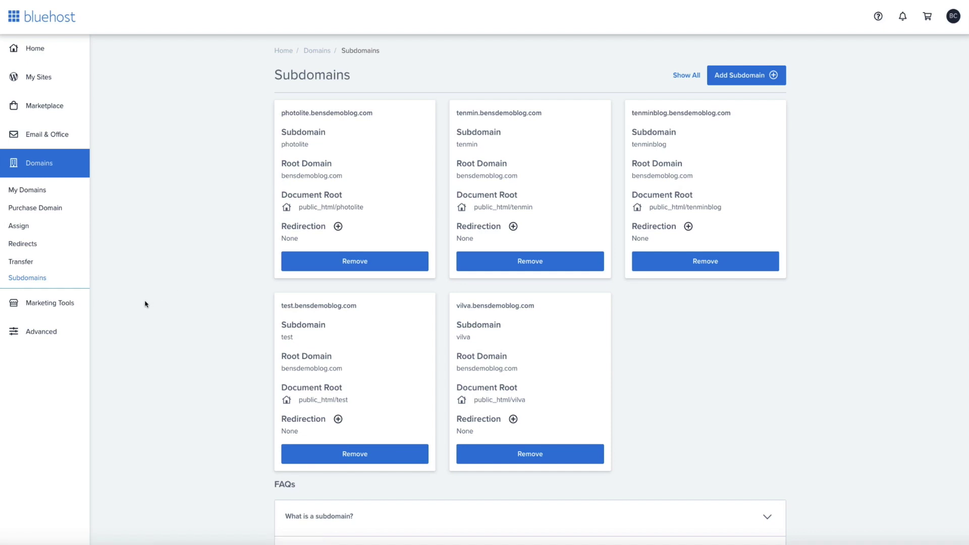
{"action": "scroll", "coordinate": [146, 303], "scroll_direction": "down", "scroll_amount": 3}
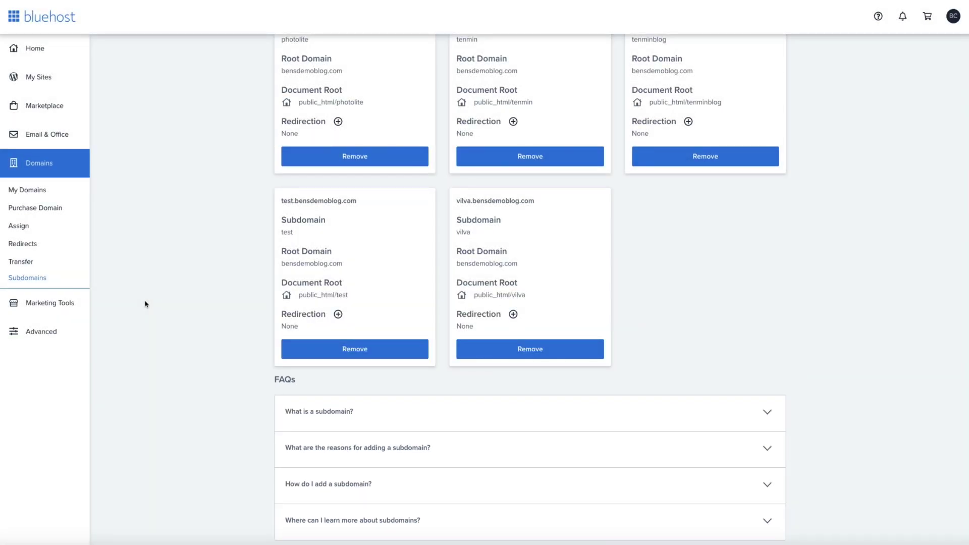
{"action": "scroll", "coordinate": [145, 304], "scroll_direction": "up", "scroll_amount": 2}
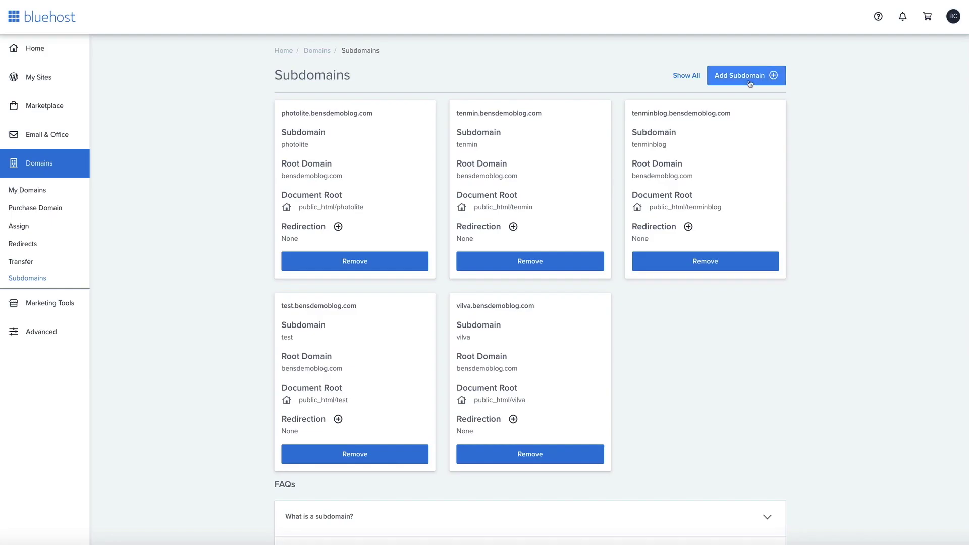
Step: Create subdomain 'shop' on bensdemoblog.com with home folder 'shop'
{"action": "left_click", "coordinate": [751, 81]}
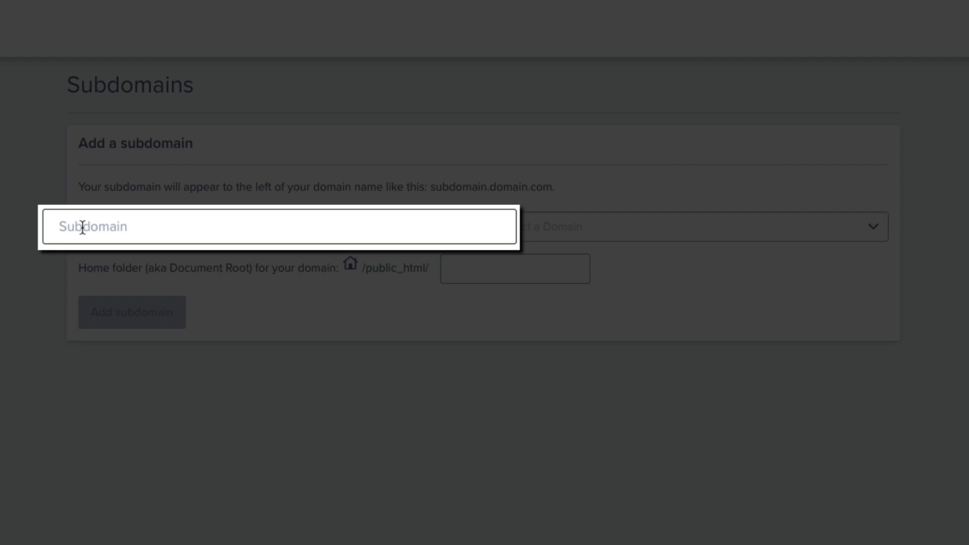
{"action": "left_click", "coordinate": [82, 227]}
{"action": "type", "text": "shop"}
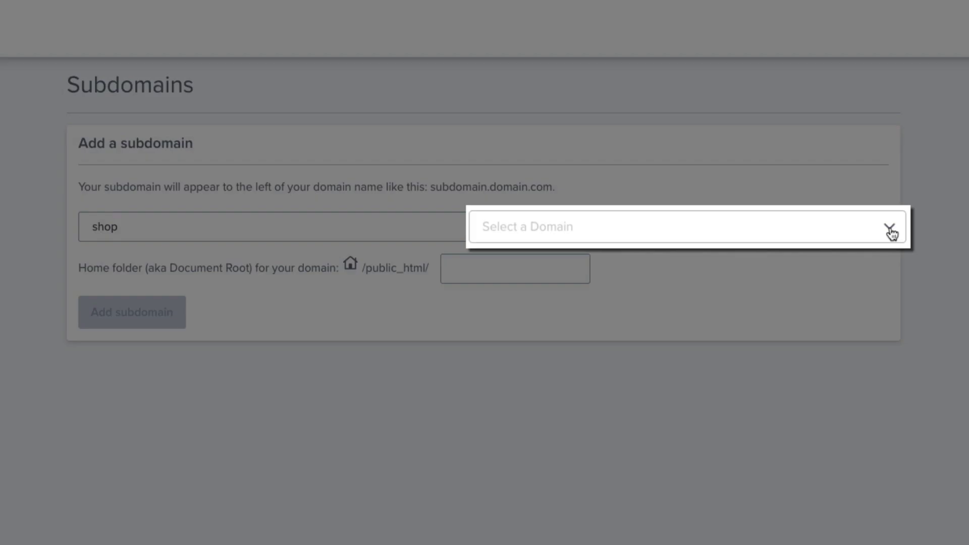
{"action": "left_click", "coordinate": [876, 232]}
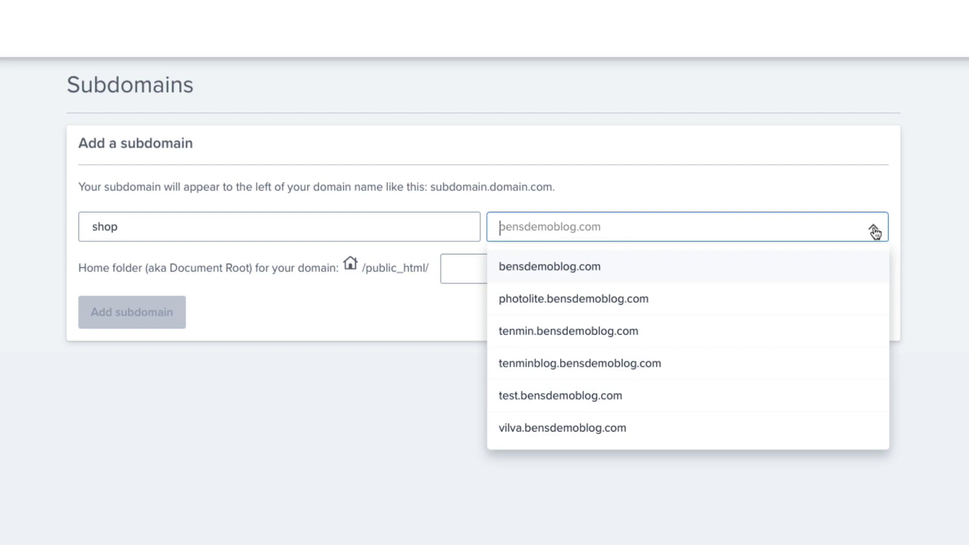
{"action": "left_click", "coordinate": [868, 262]}
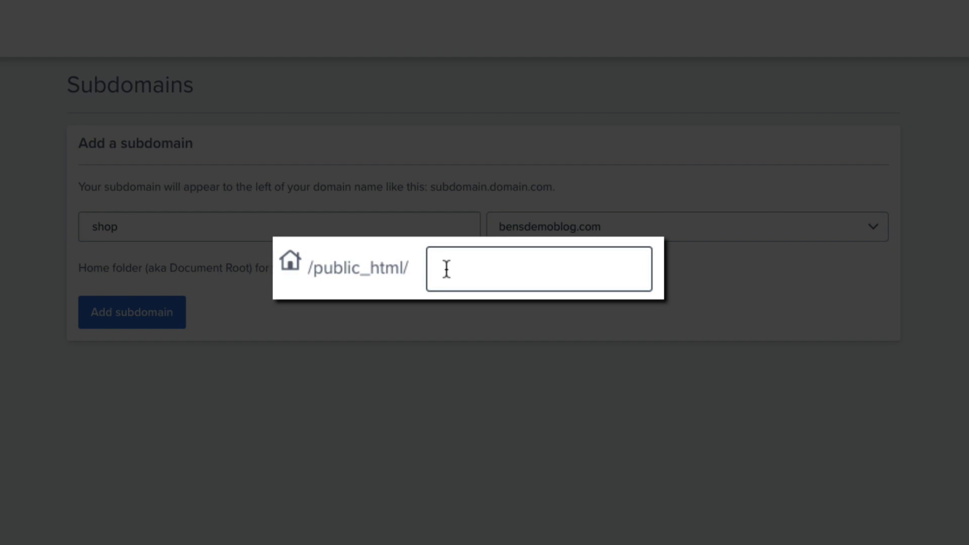
{"action": "left_click", "coordinate": [446, 269]}
{"action": "type", "text": "shop"}
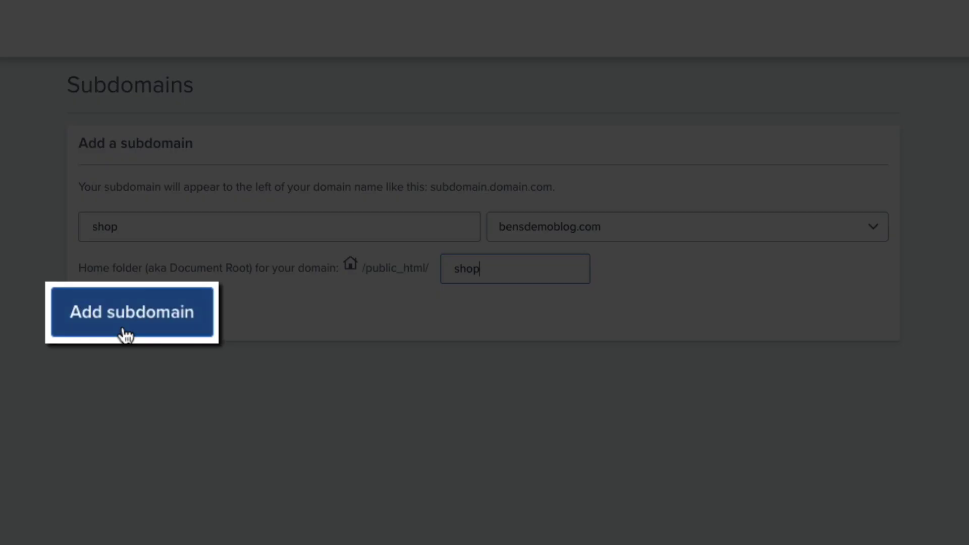
{"action": "left_click", "coordinate": [128, 325]}
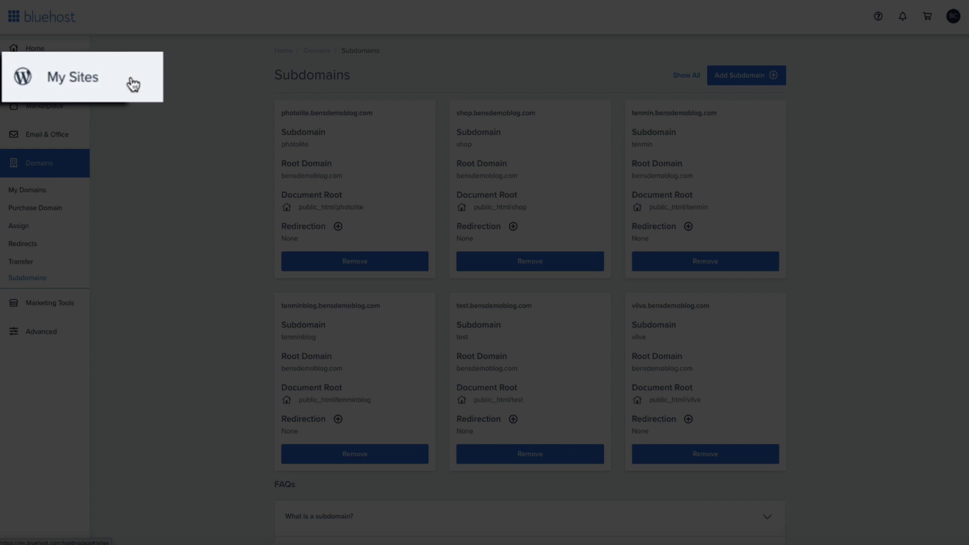
Step: From My Sites, start a brand-new site via Add site > Create New Site
{"action": "left_click", "coordinate": [69, 81]}
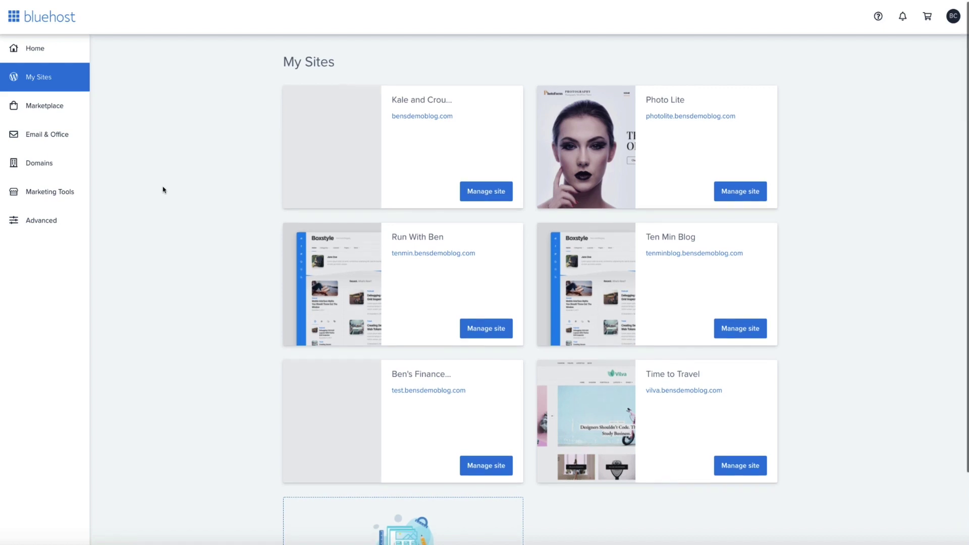
{"action": "scroll", "coordinate": [163, 190], "scroll_direction": "down", "scroll_amount": 3}
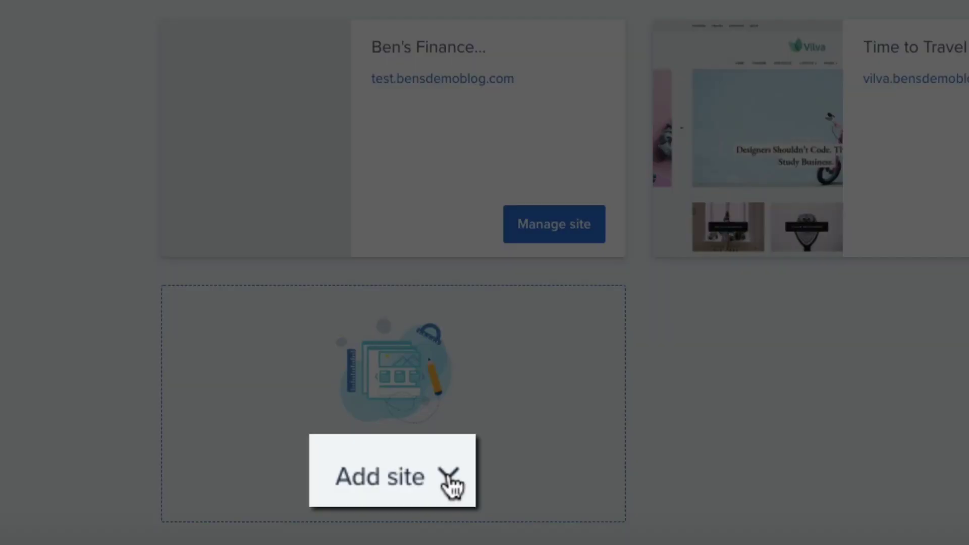
{"action": "left_click", "coordinate": [423, 476]}
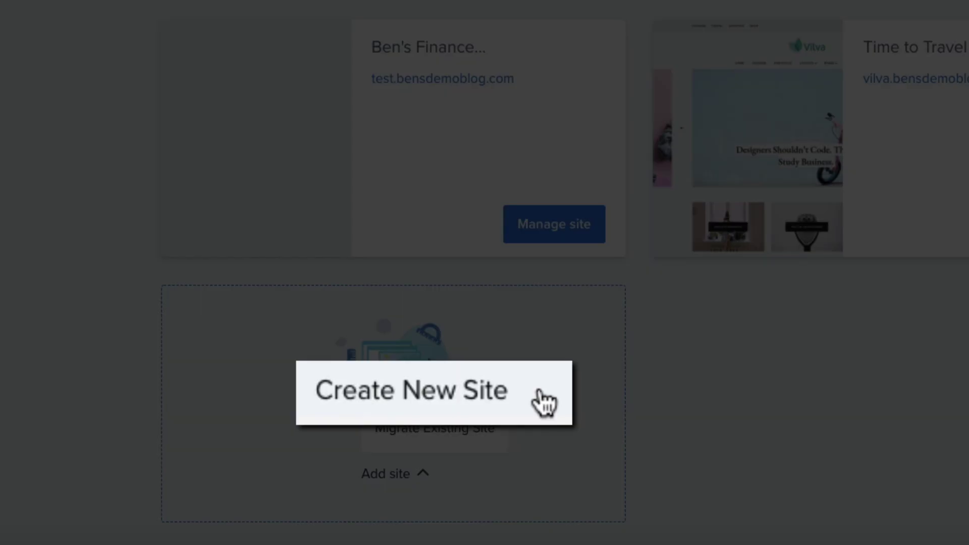
{"action": "left_click", "coordinate": [492, 400]}
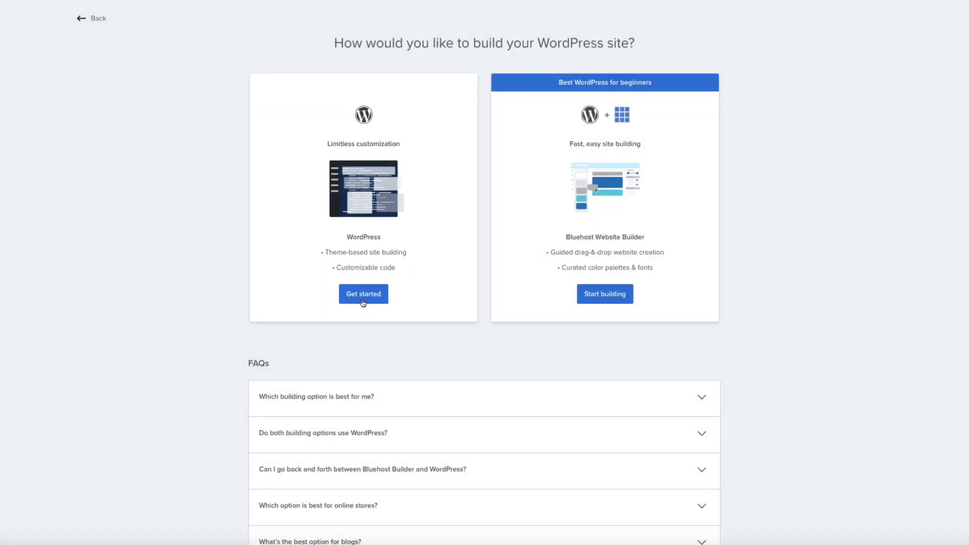
Step: Choose WordPress and name the site 'Demo Shop' with tagline 'Shop Until You Drop'
{"action": "left_click", "coordinate": [363, 298]}
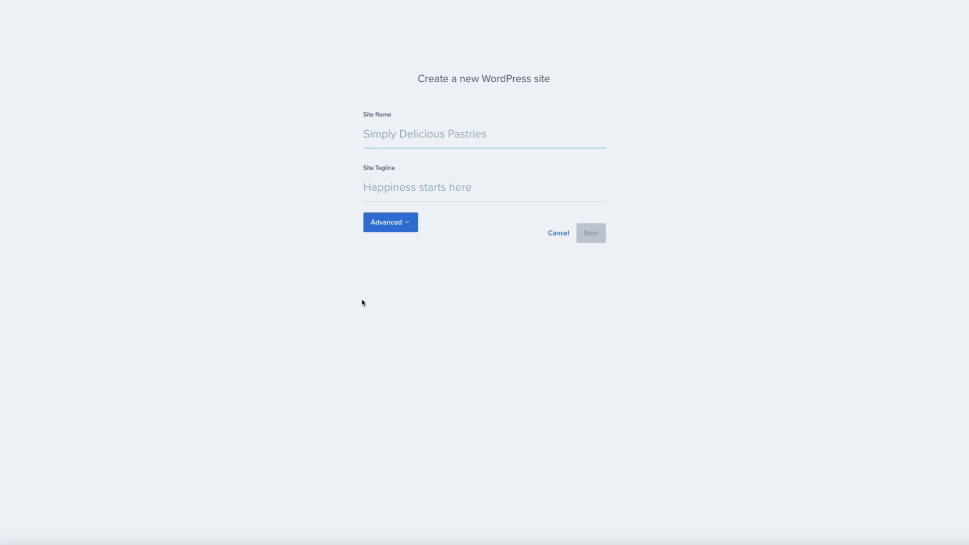
{"action": "type", "text": "Demo Shop"}
{"action": "key", "text": "Tab"}
{"action": "type", "text": "Shop Unt"}
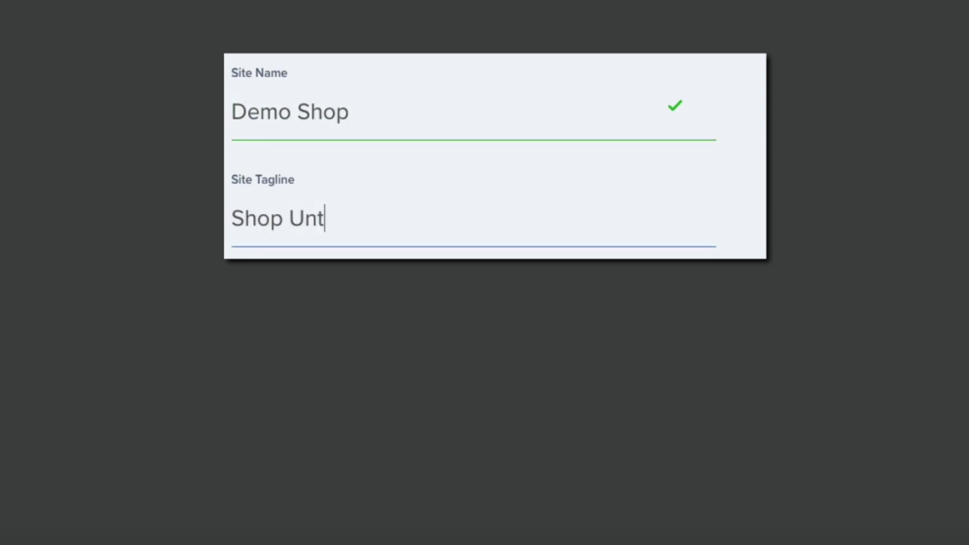
{"action": "type", "text": "il You Drop"}
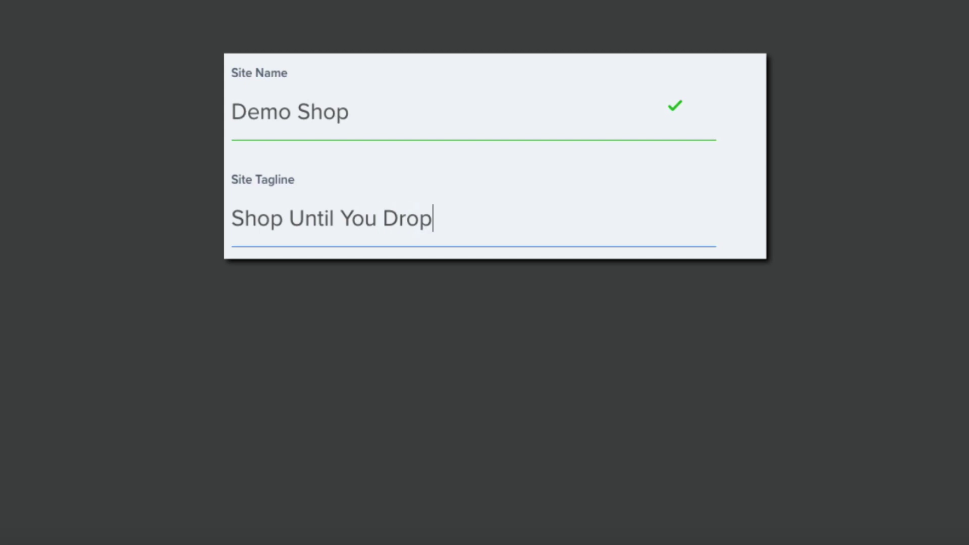
{"action": "key", "text": "Tab"}
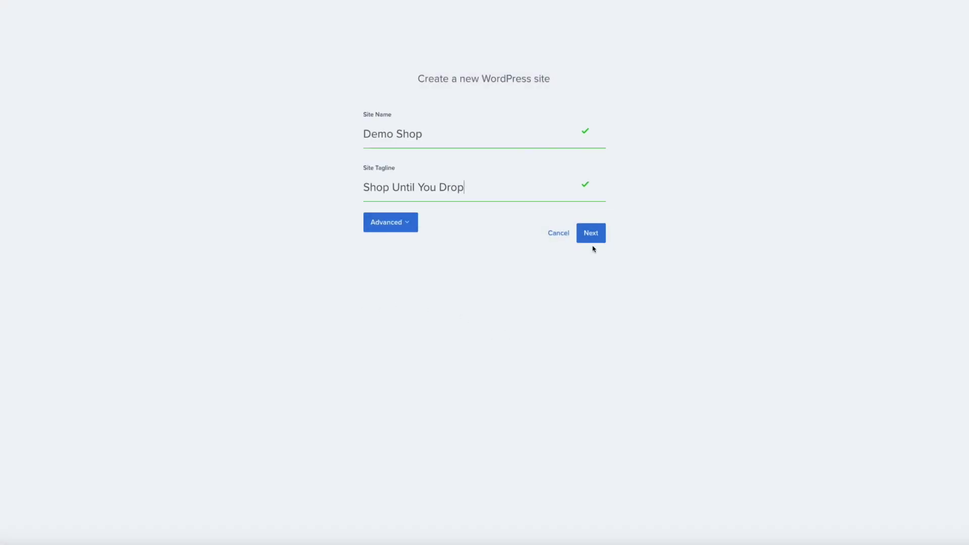
{"action": "left_click", "coordinate": [592, 233]}
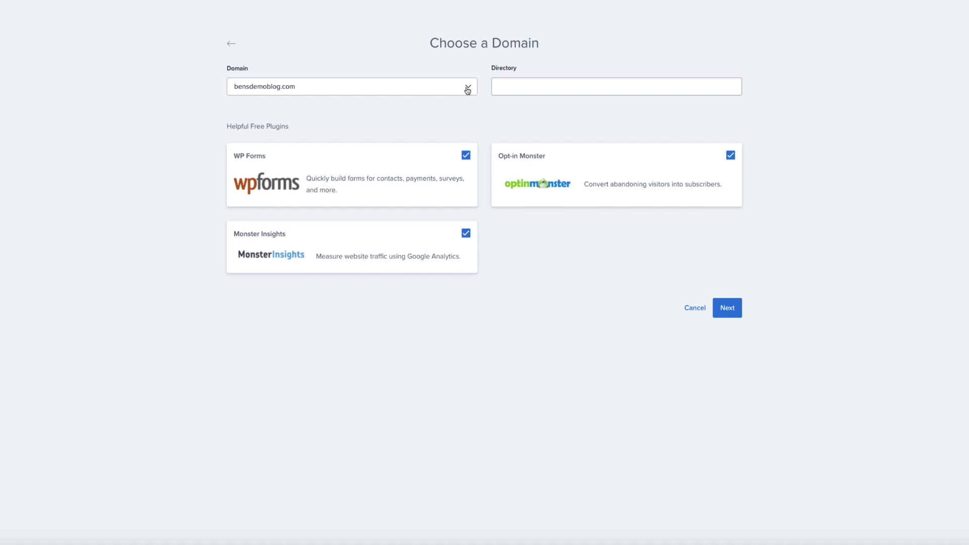
Step: Install WordPress on shop.bensdemoblog.com, keeping the three free plugins selected
{"action": "left_click", "coordinate": [467, 89]}
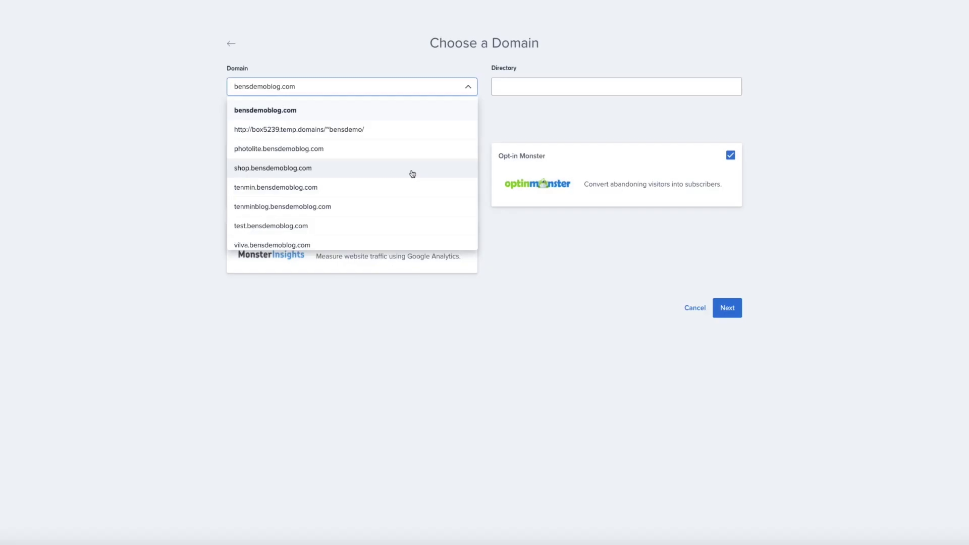
{"action": "left_click", "coordinate": [413, 173]}
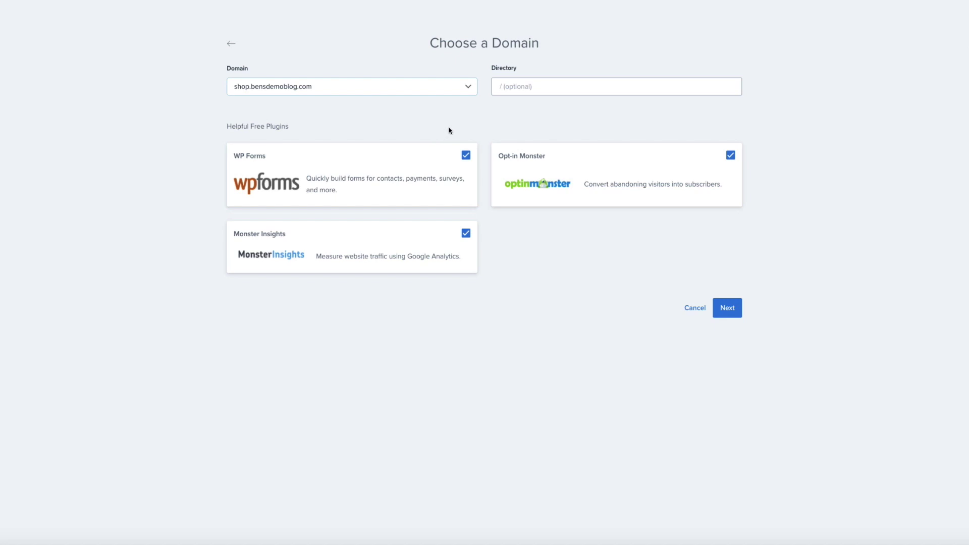
{"action": "left_click", "coordinate": [727, 319]}
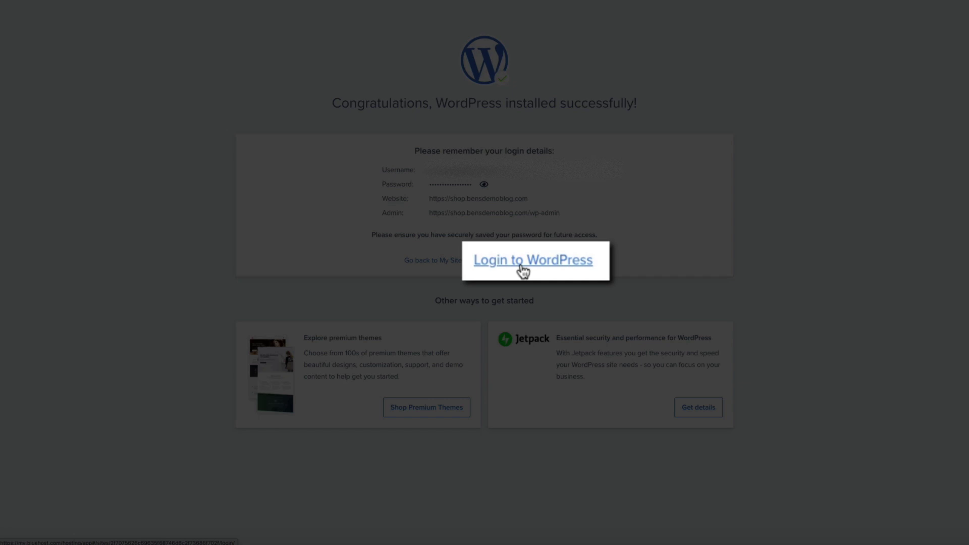
Step: Log in to the Demo Shop WordPress admin and visit the live site
{"action": "left_click", "coordinate": [526, 265]}
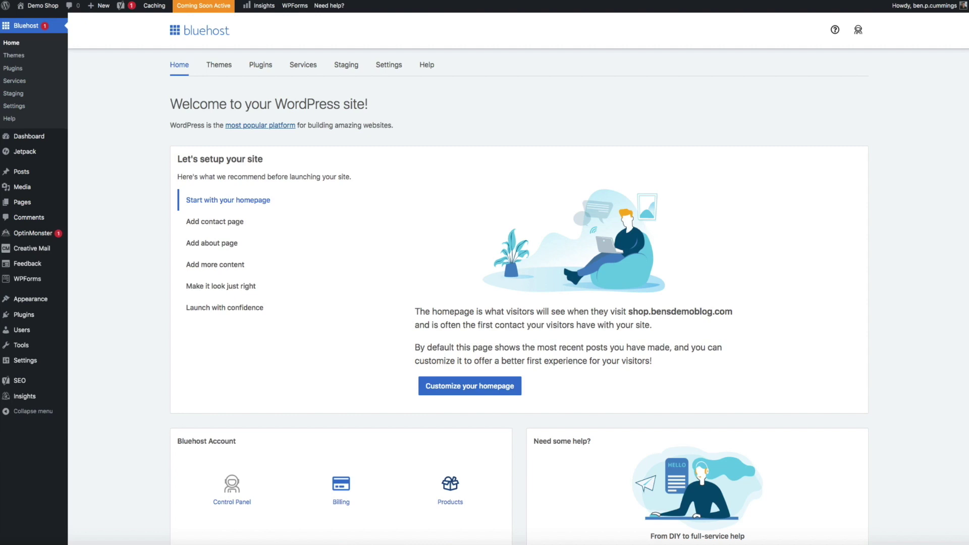
{"action": "mouse_move", "coordinate": [45, 7]}
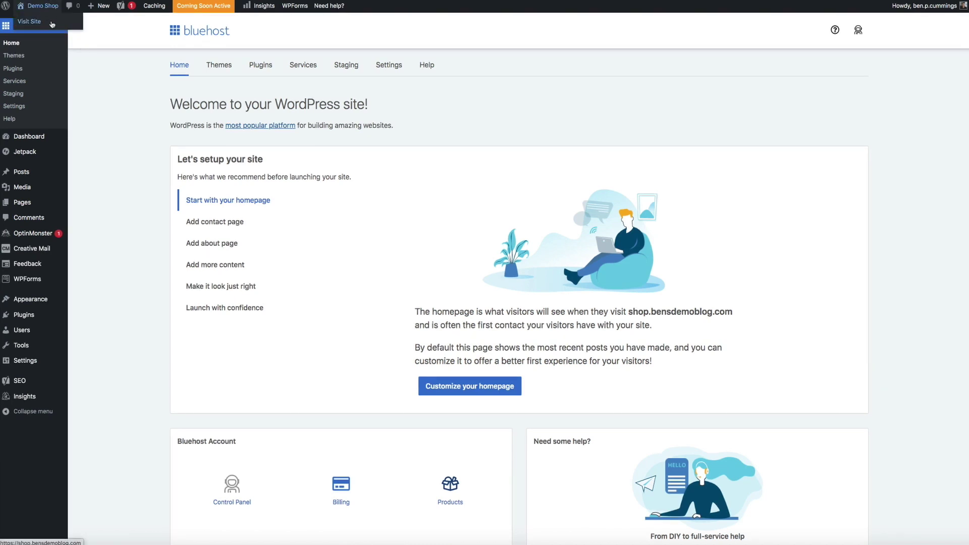
{"action": "left_click", "coordinate": [52, 25]}
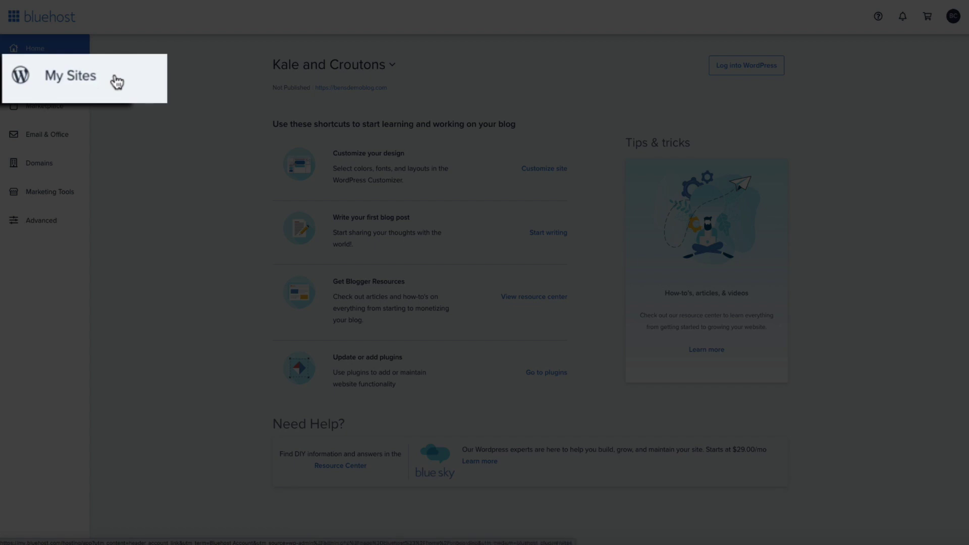
Step: Manage Demo Shop from My Sites and log in to its WordPress admin
{"action": "left_click", "coordinate": [62, 80]}
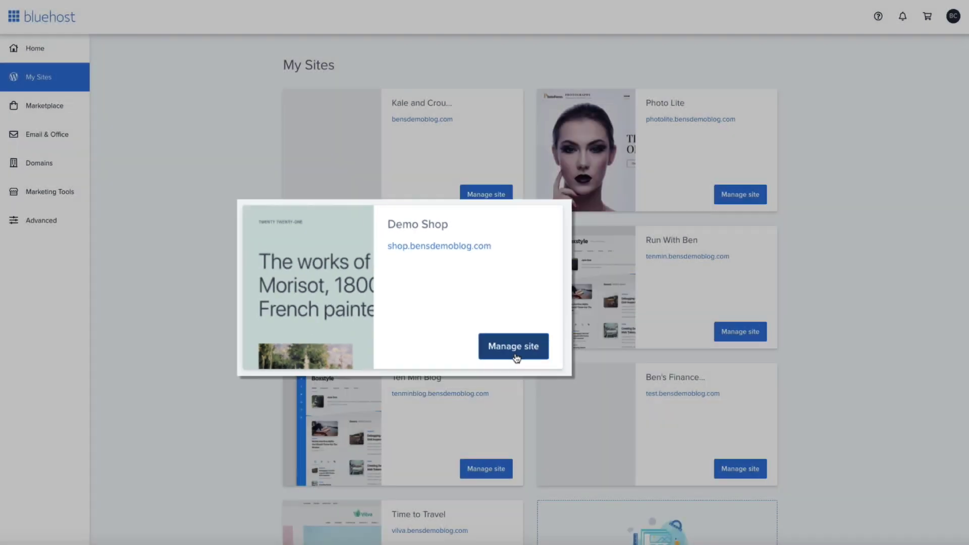
{"action": "left_click", "coordinate": [488, 337]}
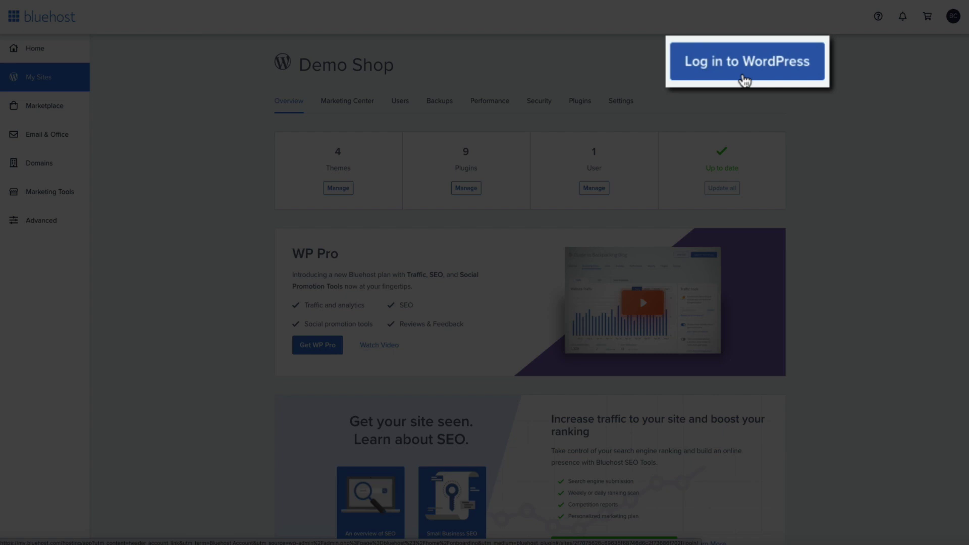
{"action": "left_click", "coordinate": [747, 61]}
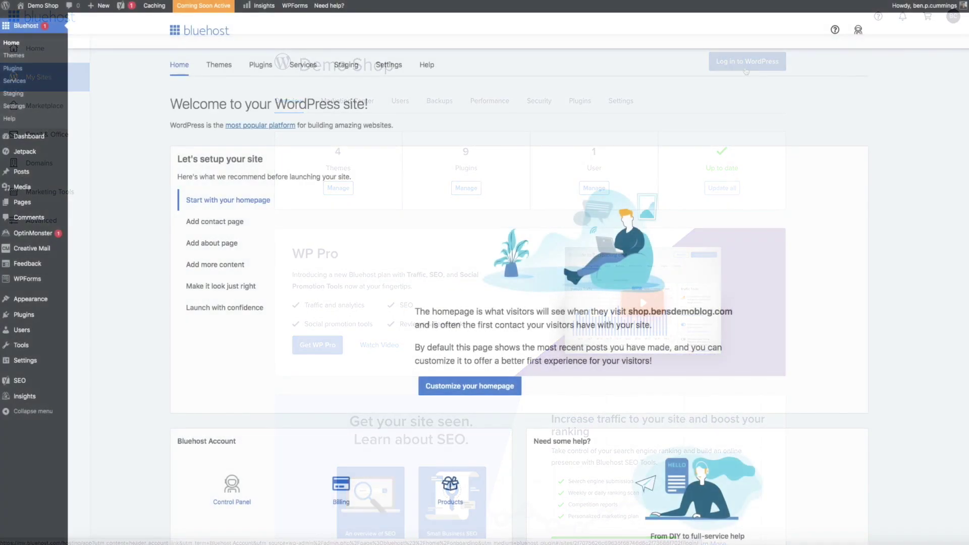